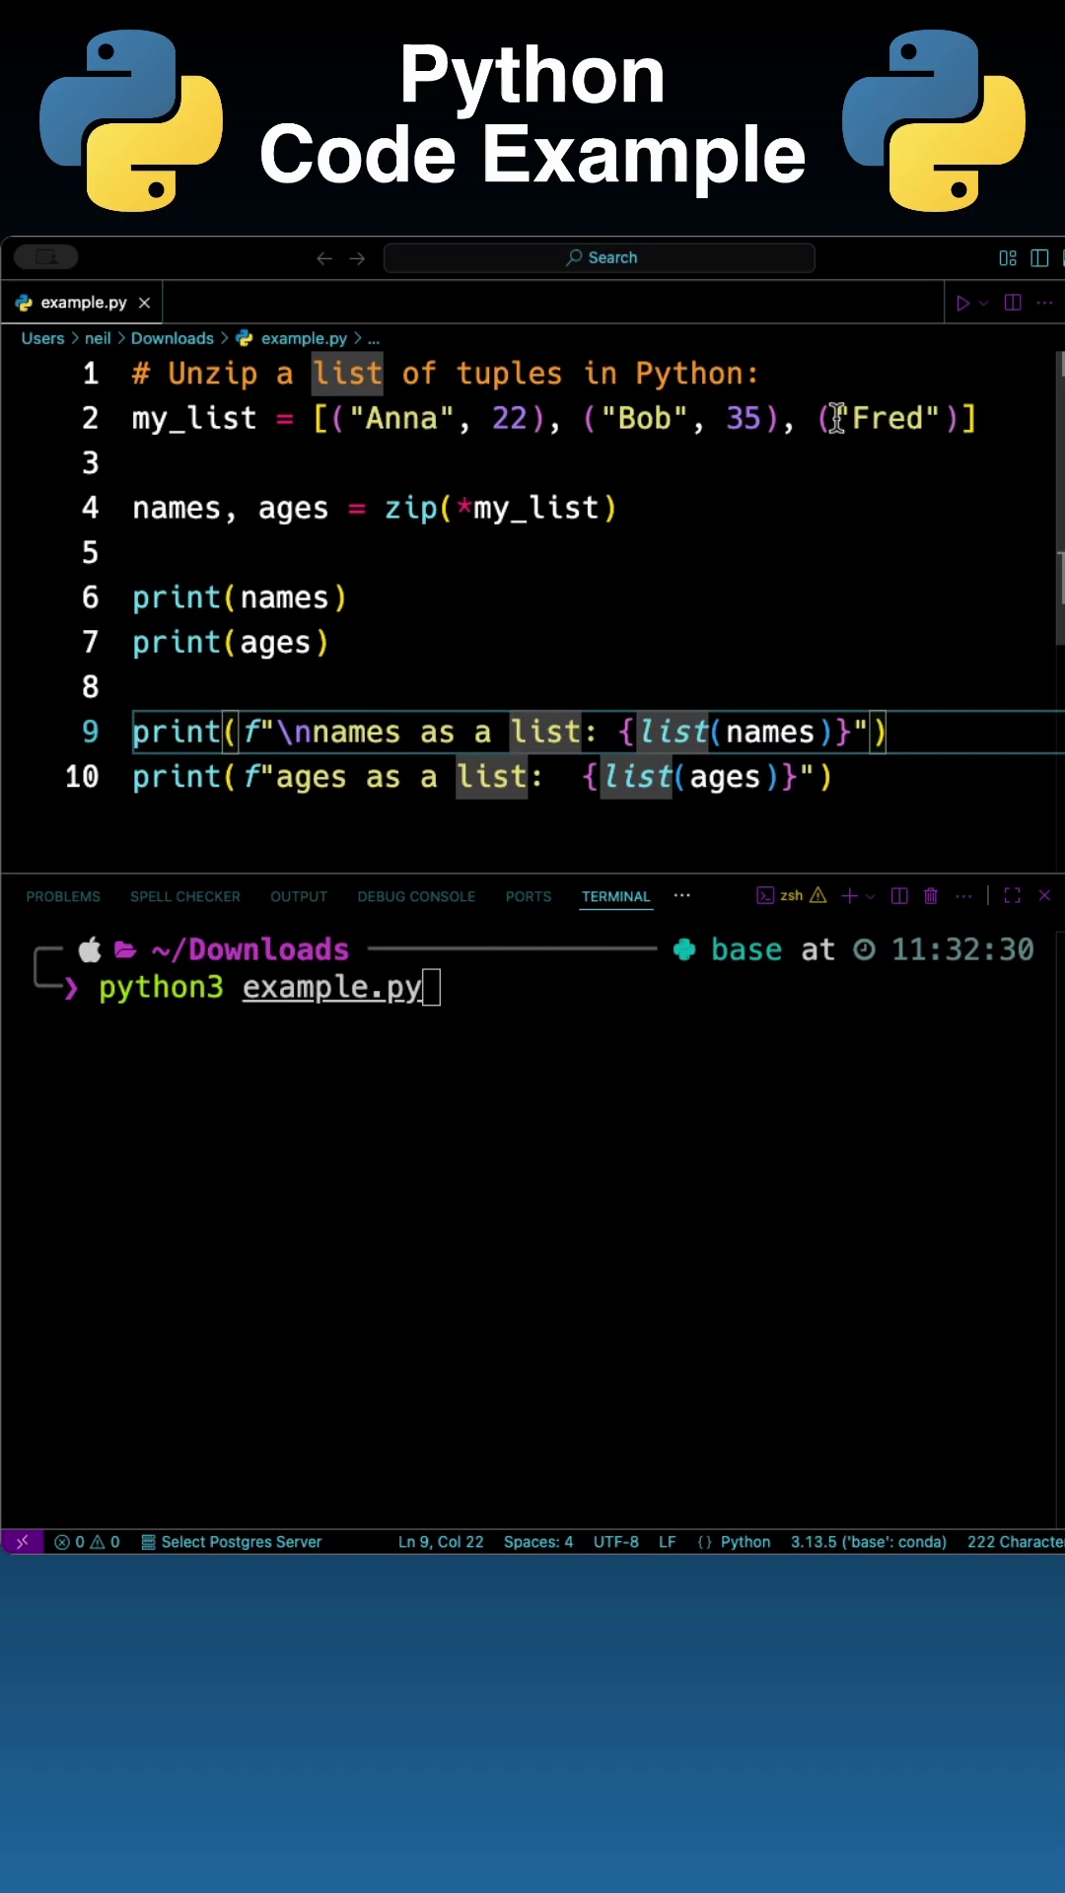
Step: Review the zip(*my_list) code, then run python3 example.py to print names and ages tuples and lists
left_click(696, 506)
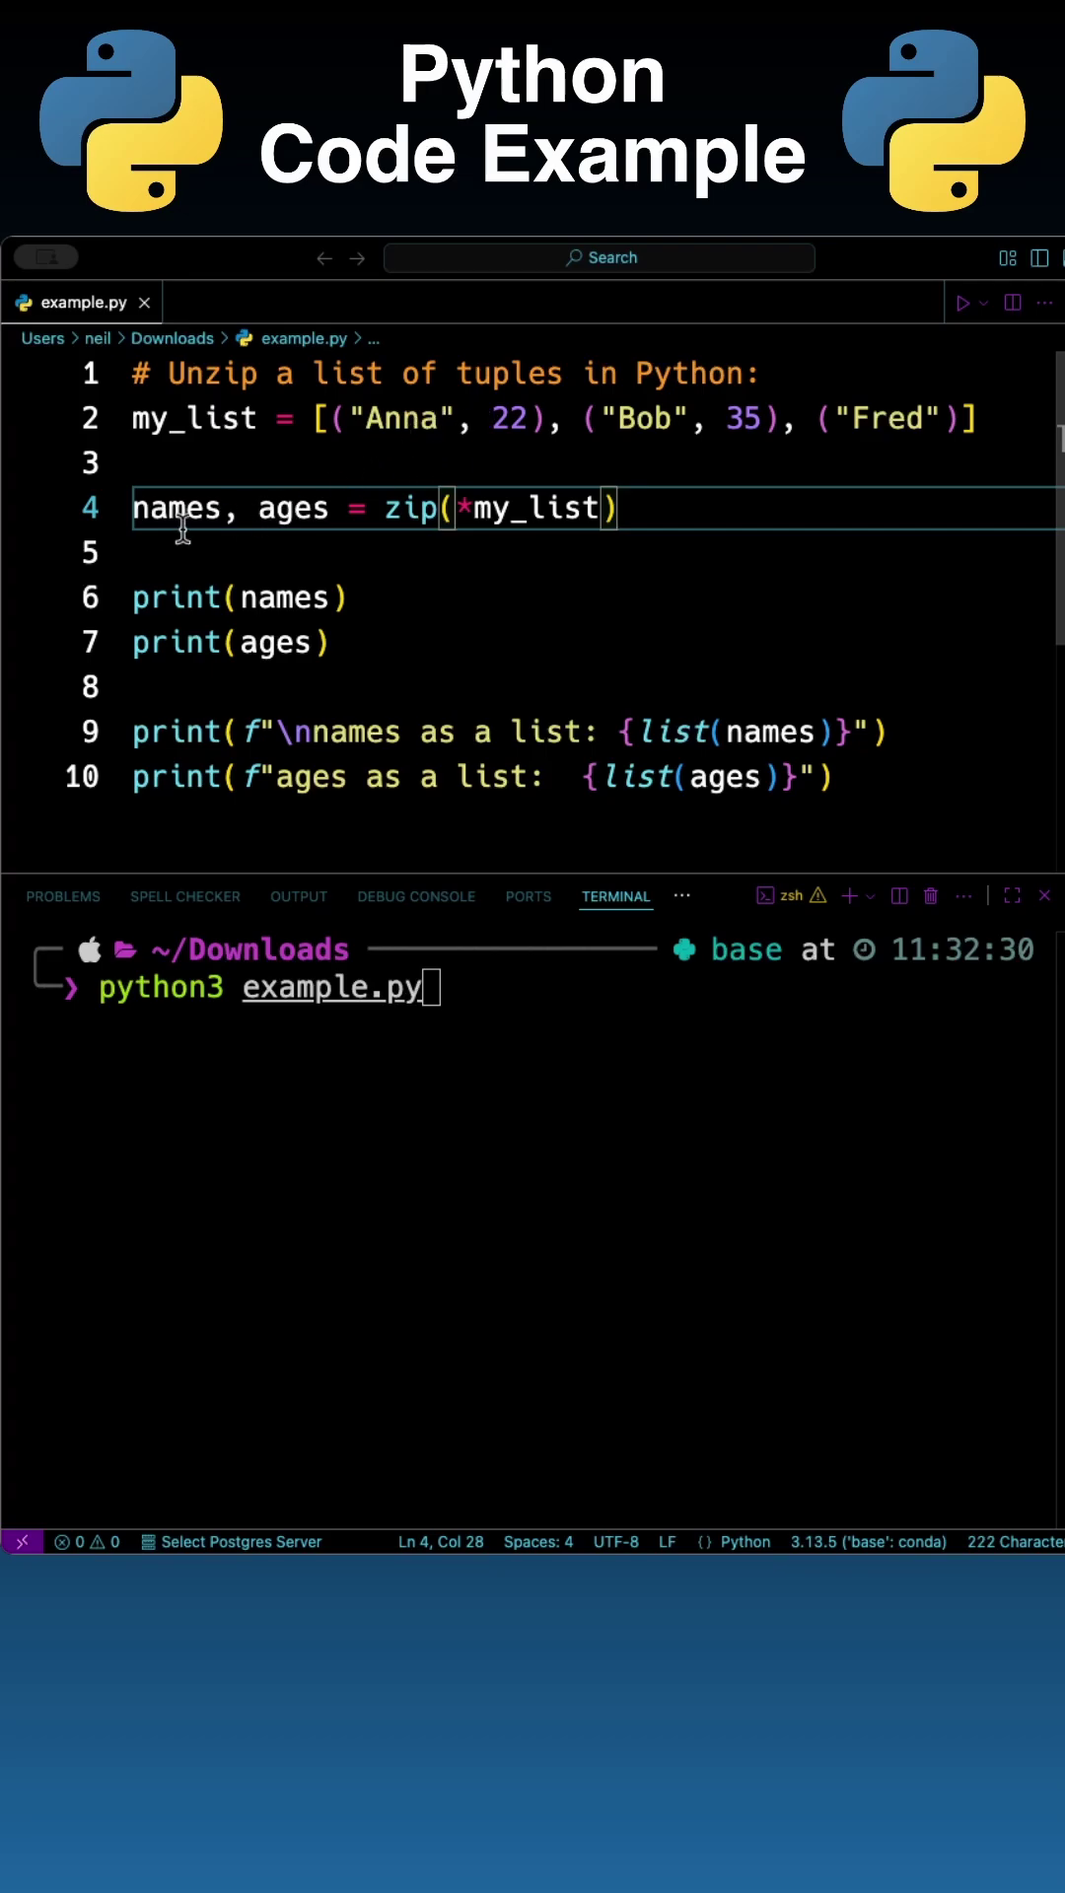
mouse_move(410, 508)
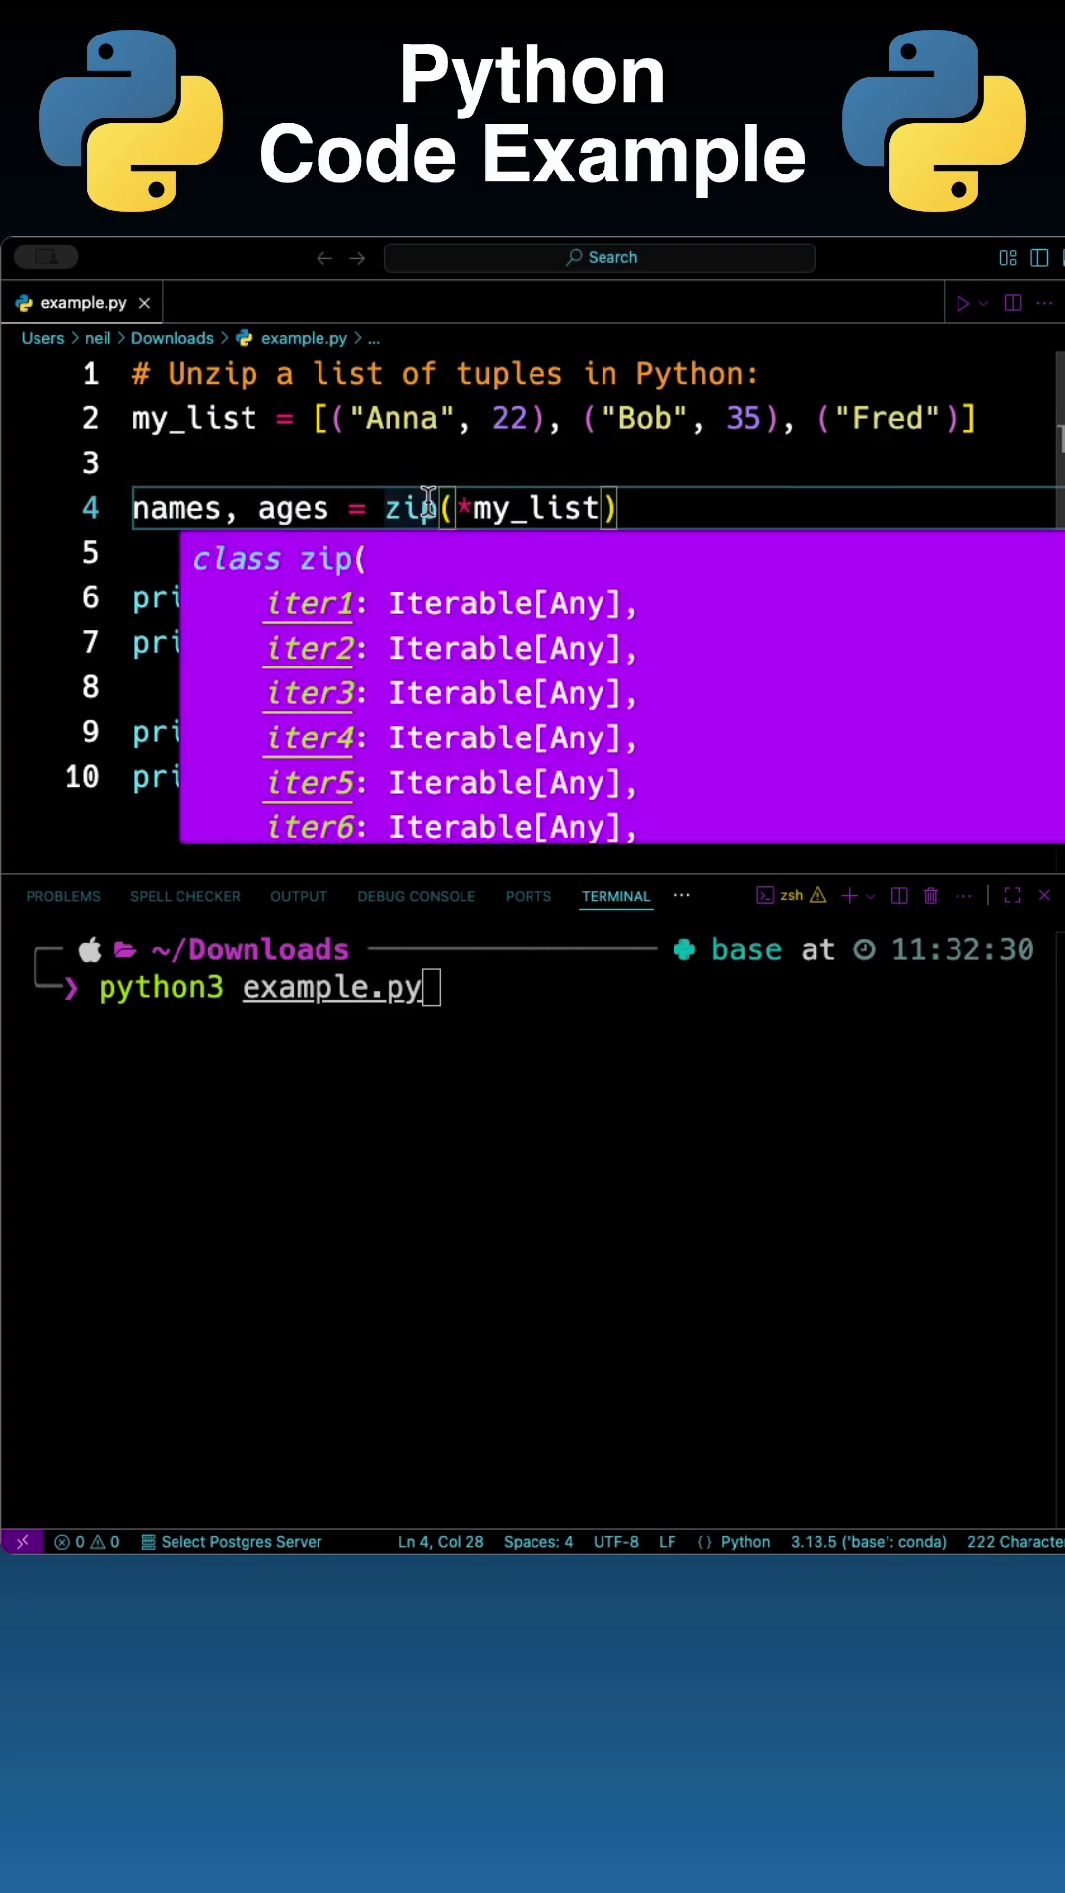
left_click(463, 508)
type("*")
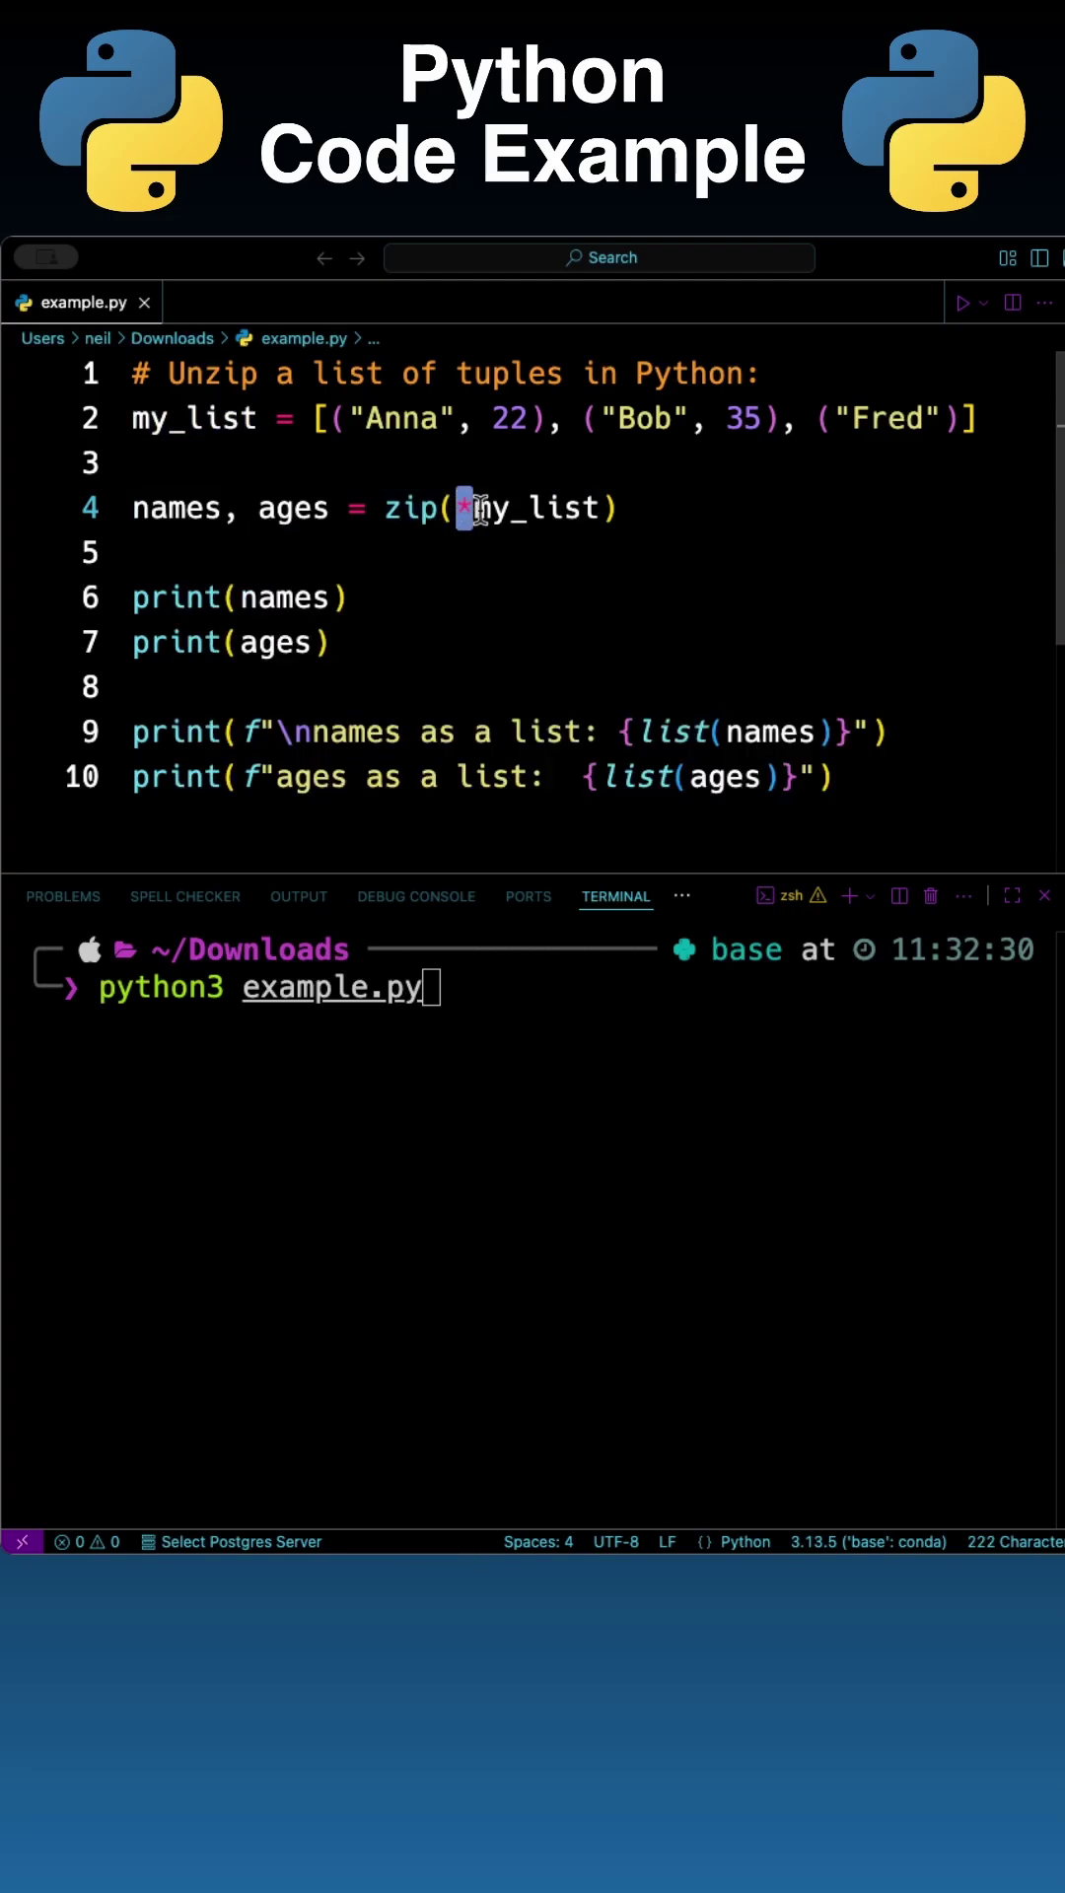
key("End")
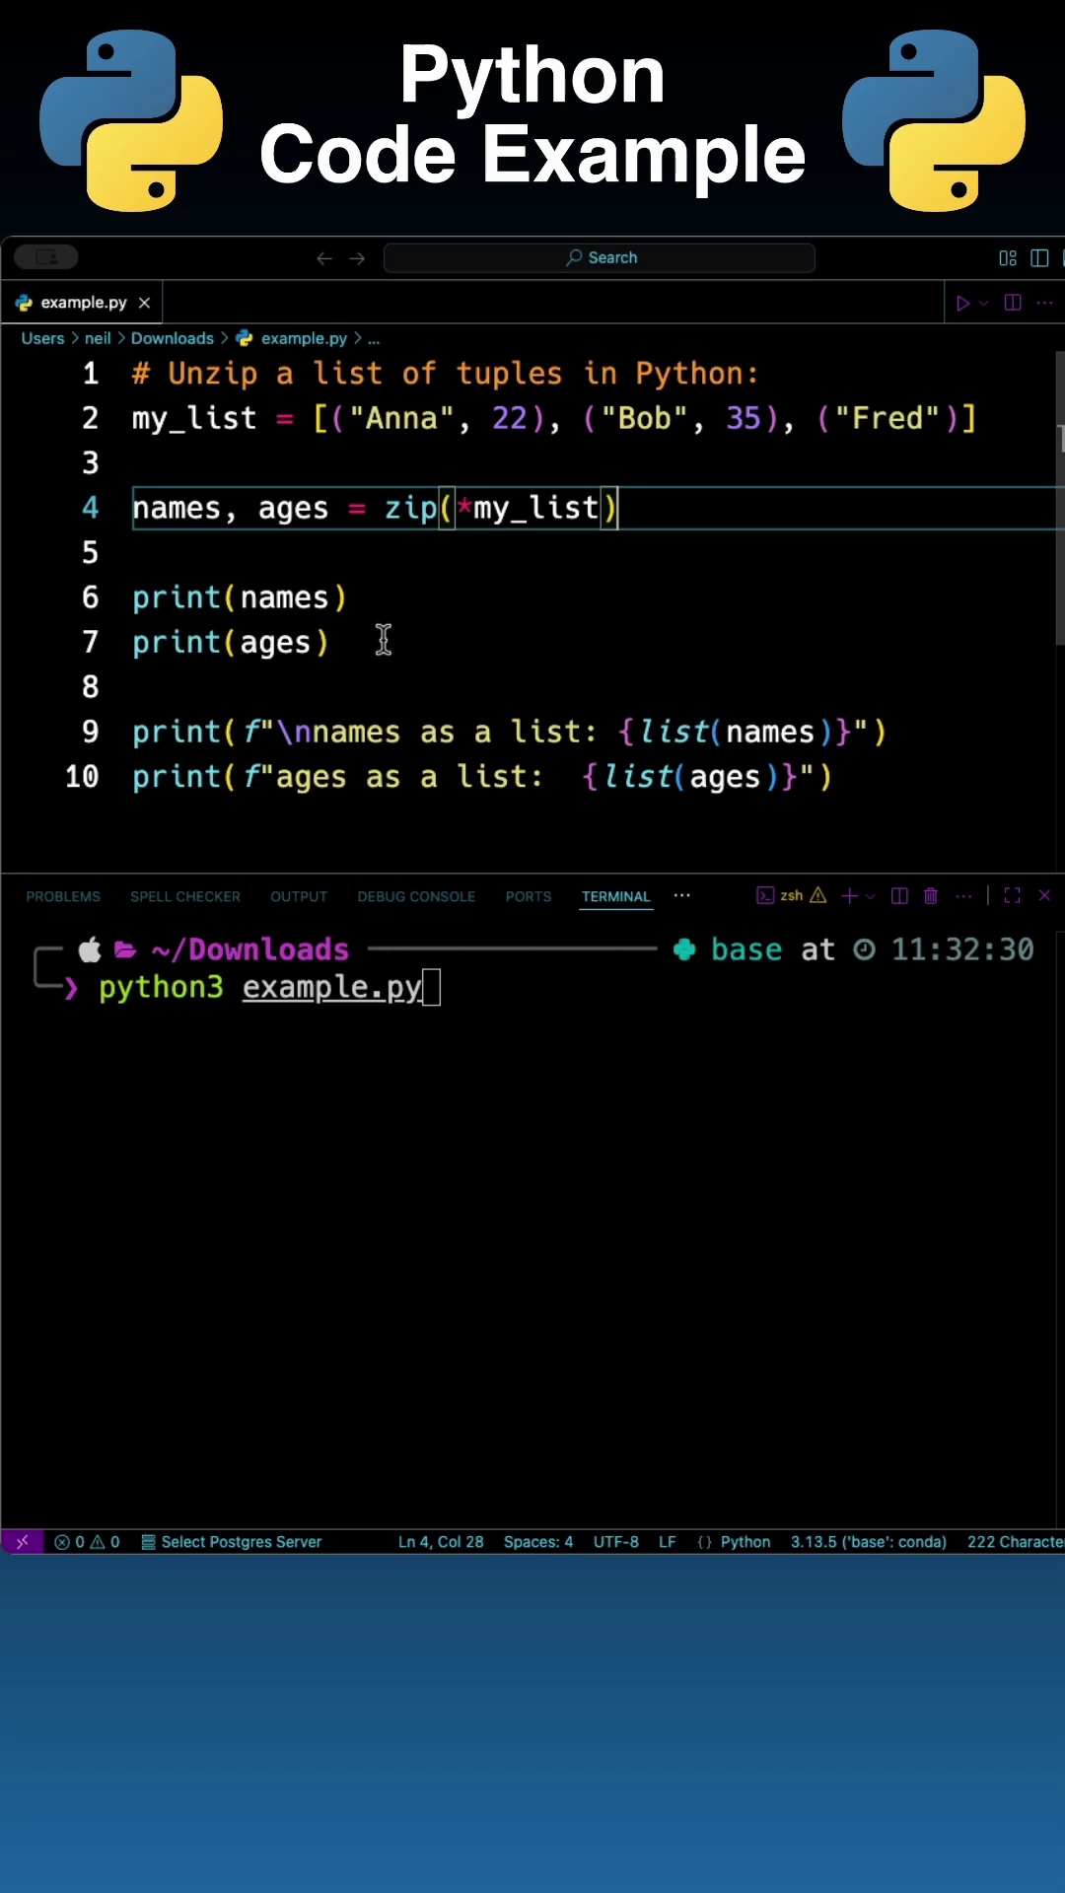
left_click(907, 772)
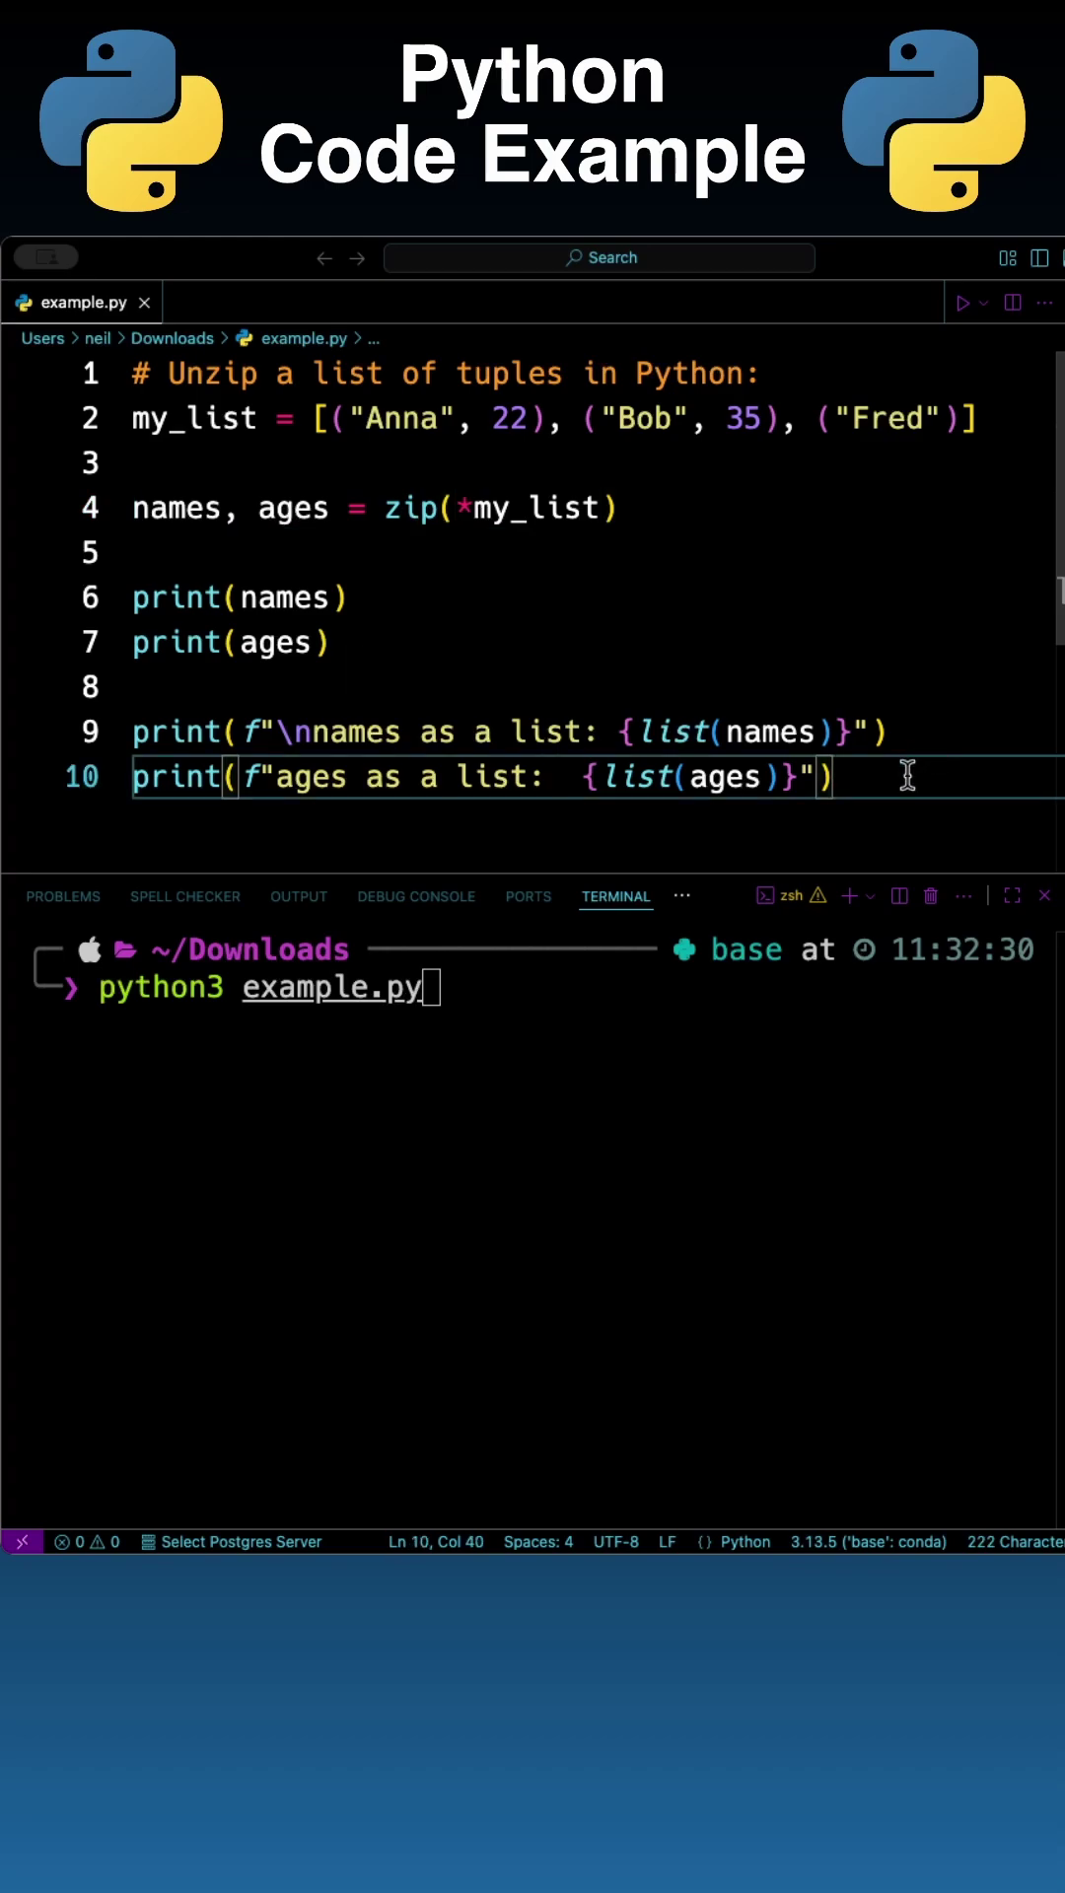
left_click(710, 1090)
key("Return")
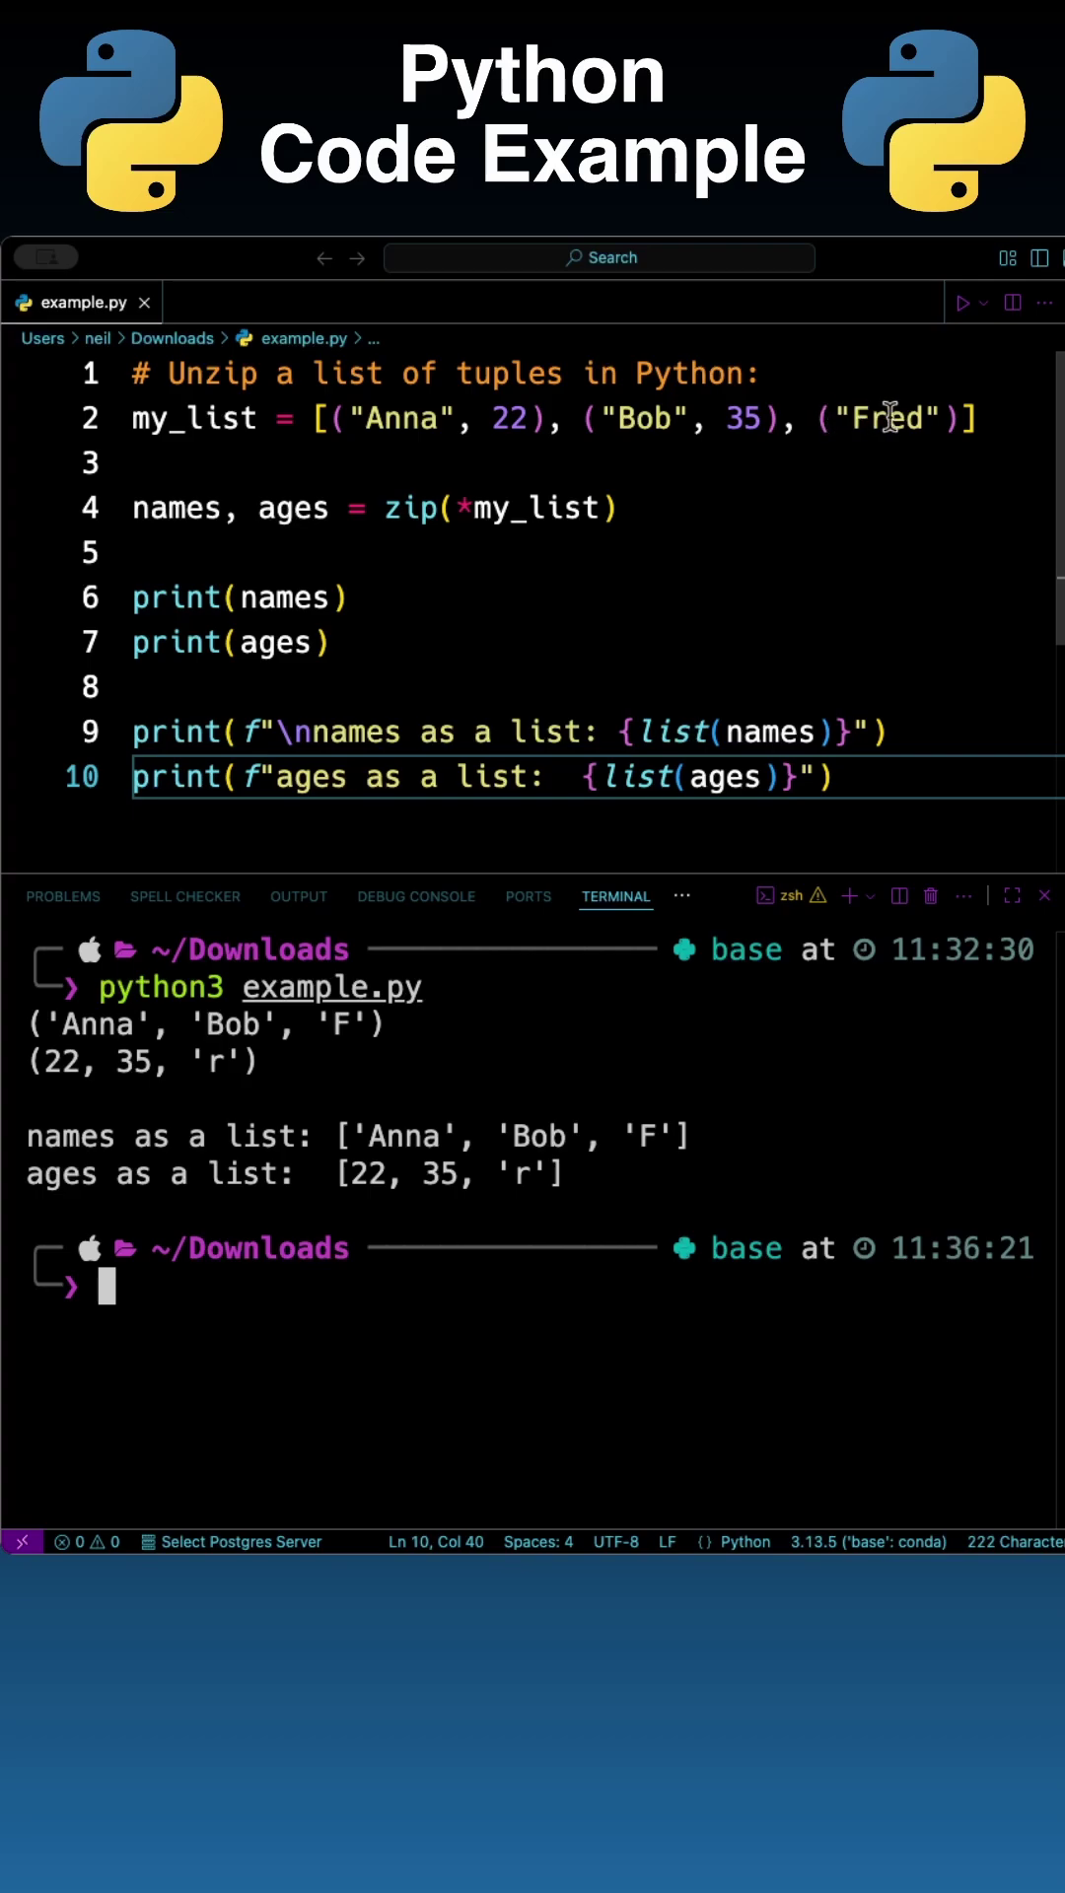
left_click(936, 423)
left_click_drag(927, 417, 855, 429)
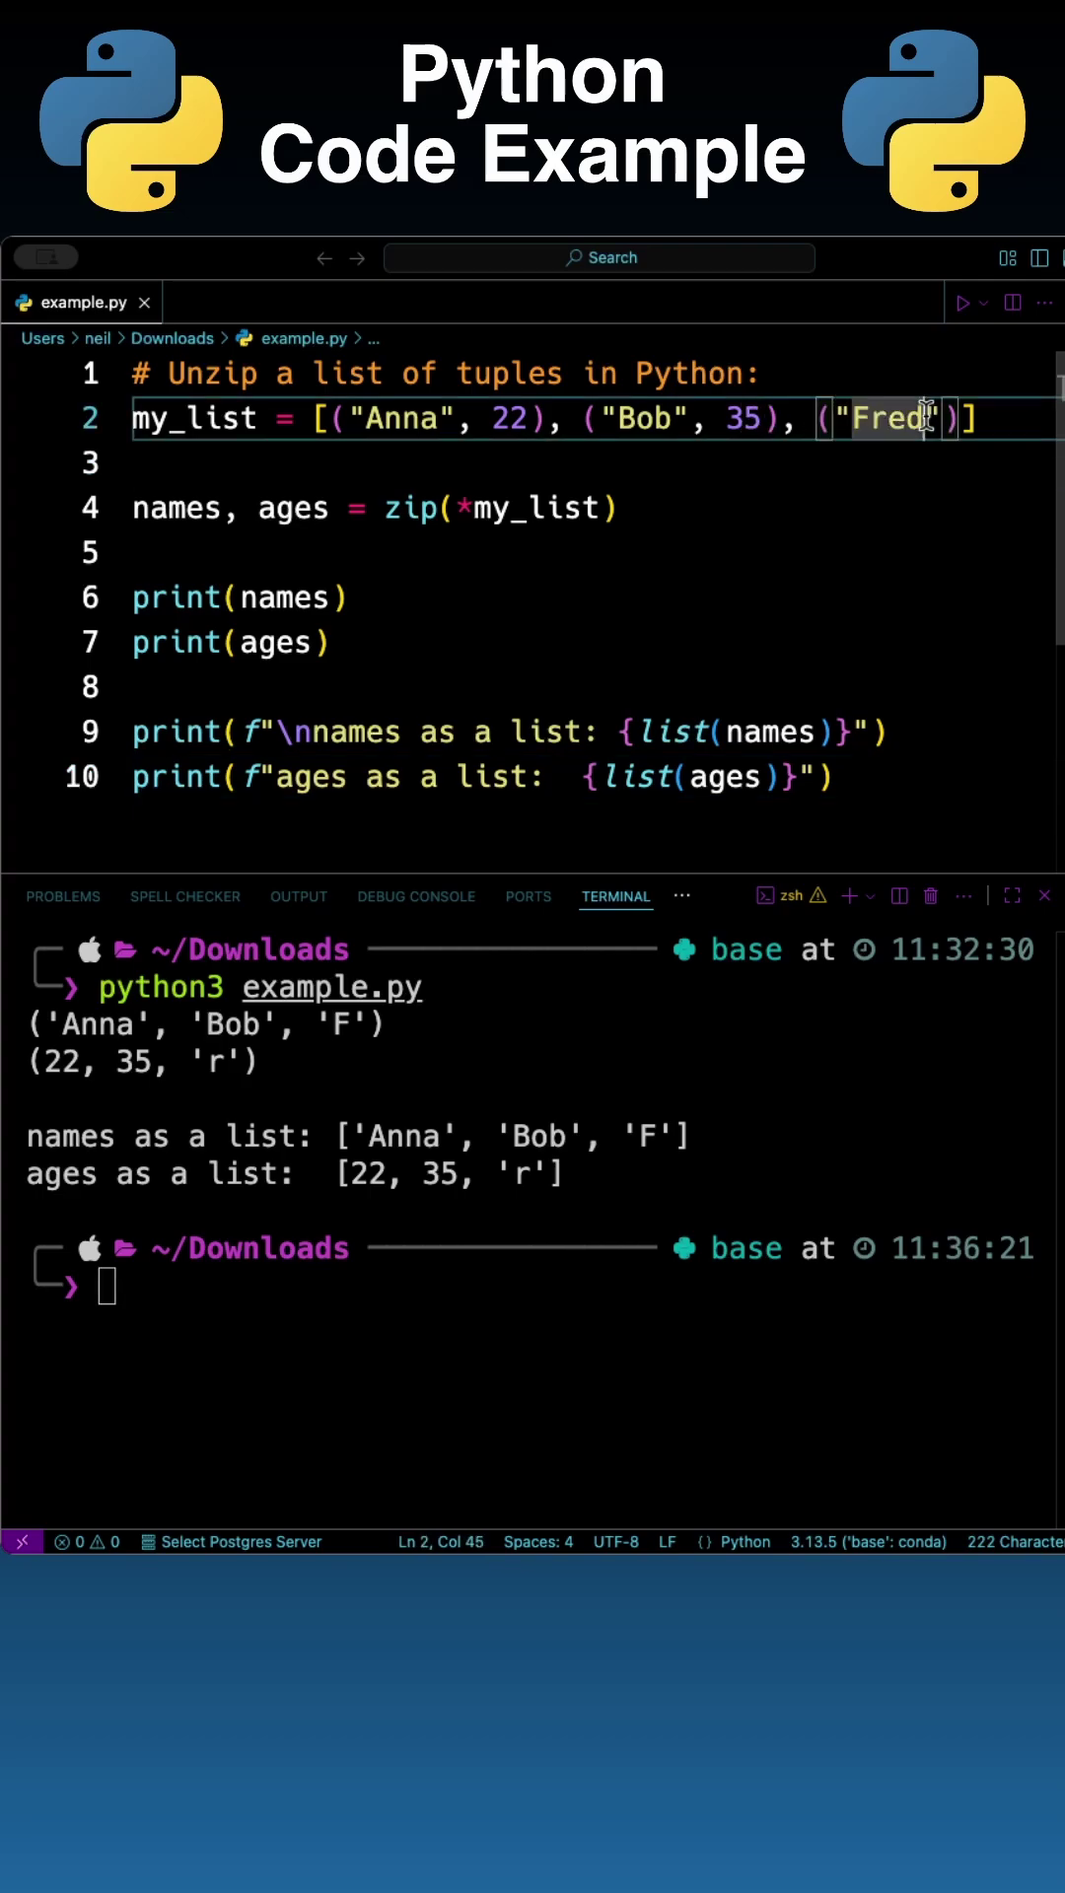
left_click(861, 429)
left_click(895, 417)
left_click(854, 420)
mouse_move(175, 508)
left_click(890, 417)
key("End")
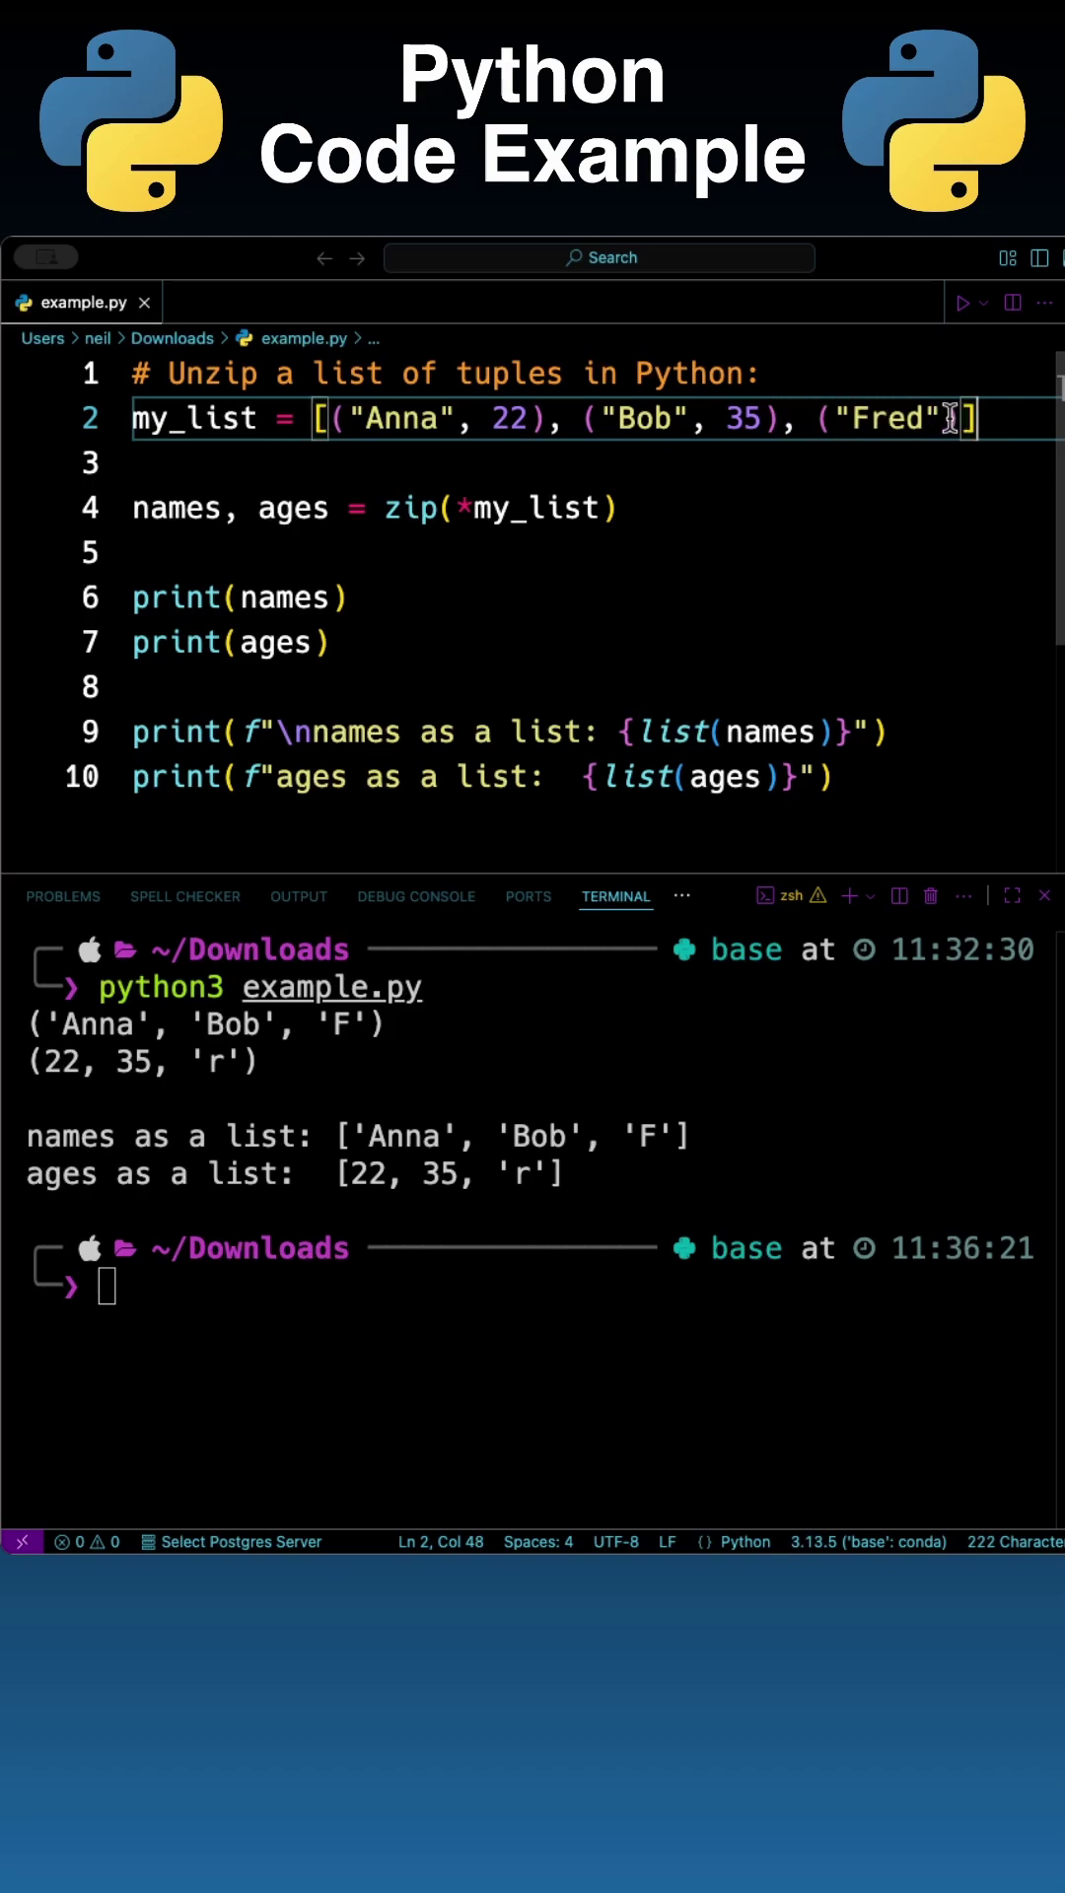